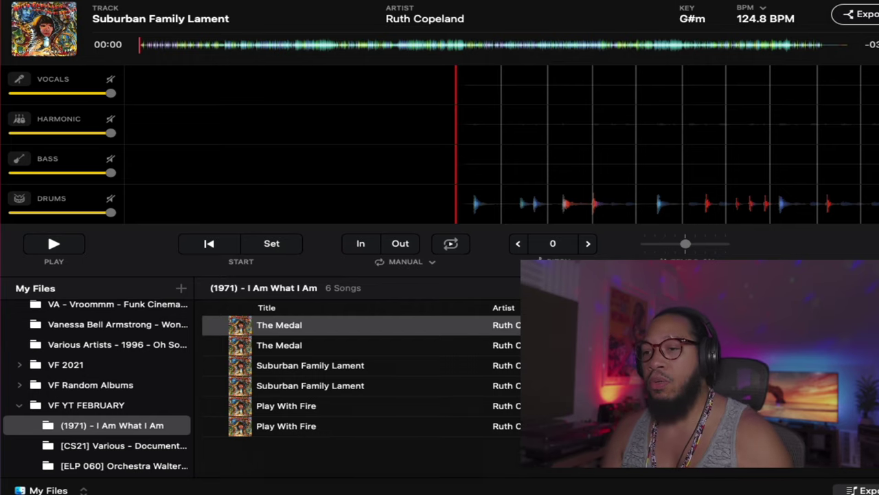
# - Stop Suburban Family Lament and load The Medal into the deck, split at Em, 79.1 BPM
pyautogui.doubleClick(310, 385)
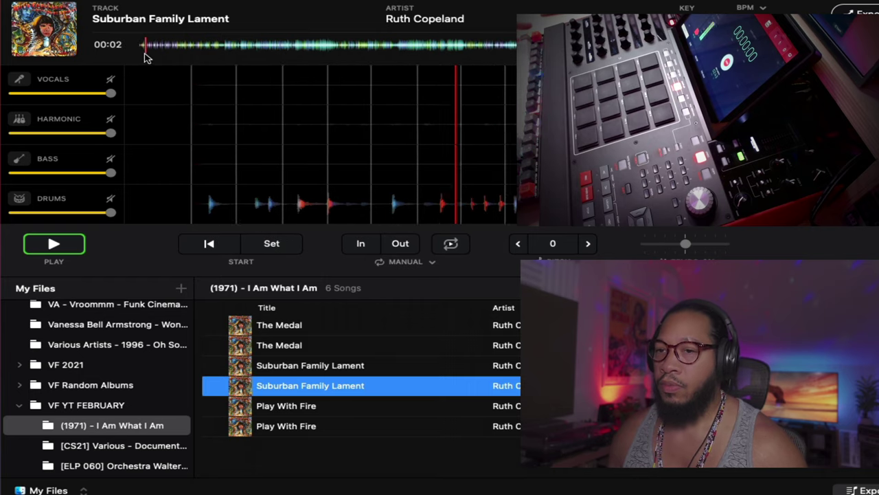
pyautogui.press('space')
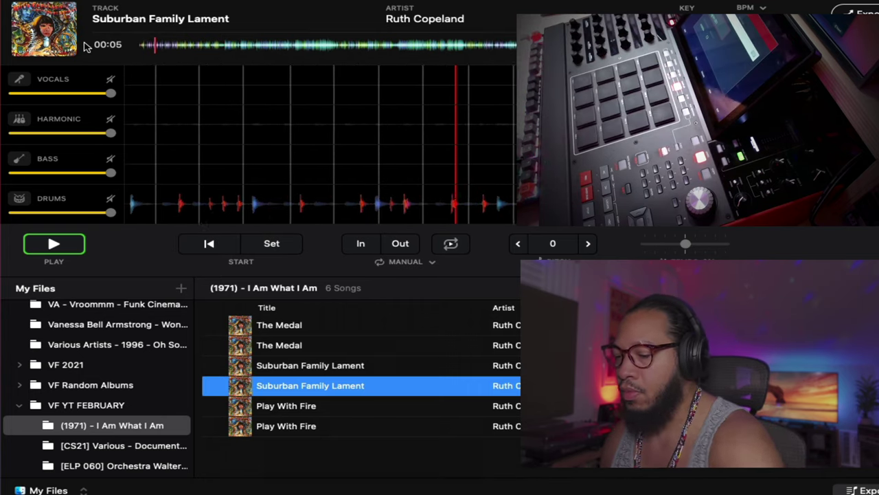
pyautogui.moveTo(275, 324); pyautogui.dragTo(355, 190)
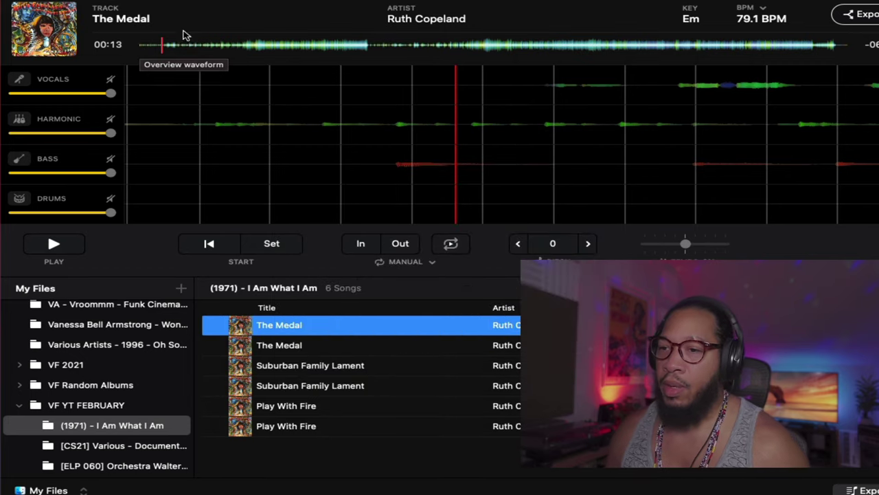
# - Turn the Harmonic and Vocals stems fully down and replay The Medal from about ten seconds in
pyautogui.moveTo(157, 45); pyautogui.dragTo(151, 45)
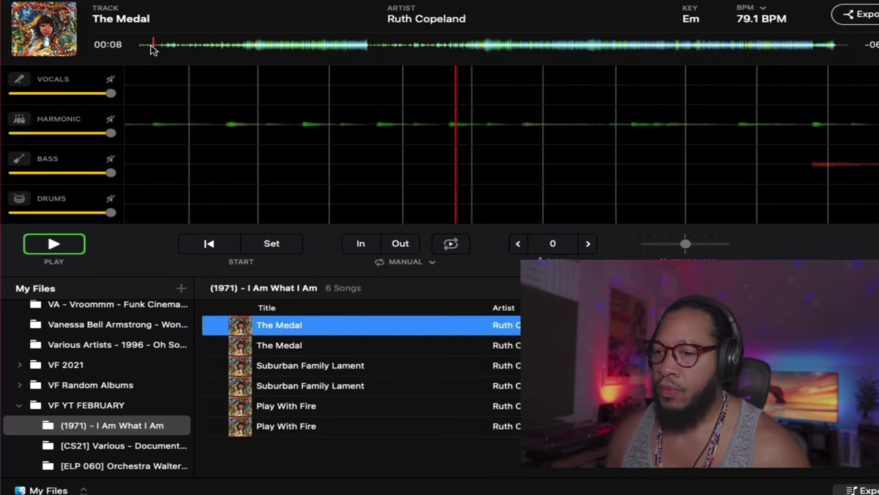
pyautogui.moveTo(110, 133); pyautogui.dragTo(13, 133)
pyautogui.click(13, 92)
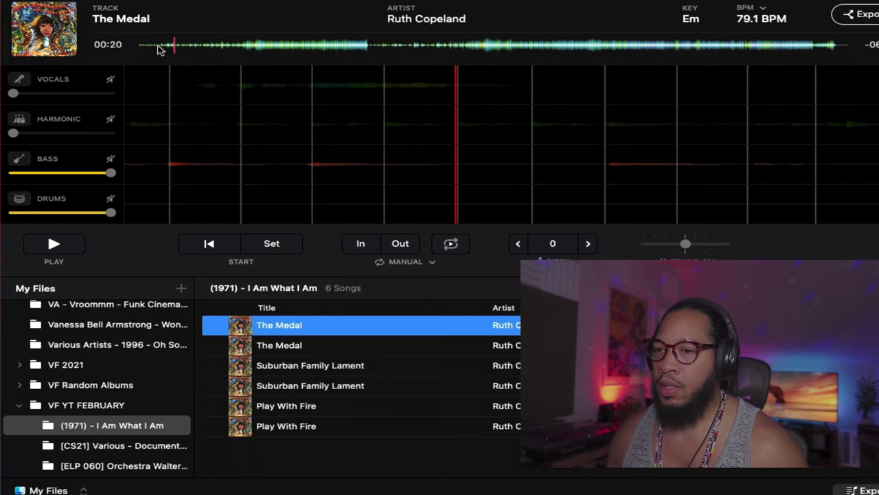
pyautogui.click(158, 46)
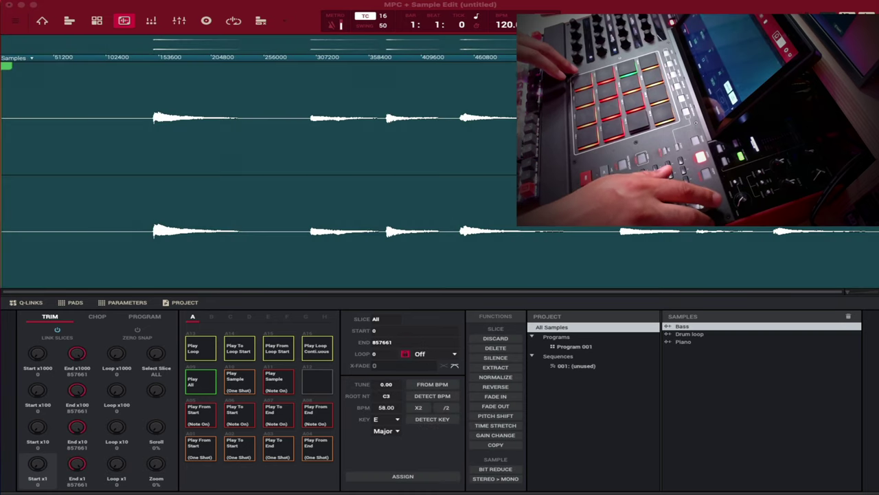
# - Select the Drum loop sample in the Samples list for editing
pyautogui.click(689, 334)
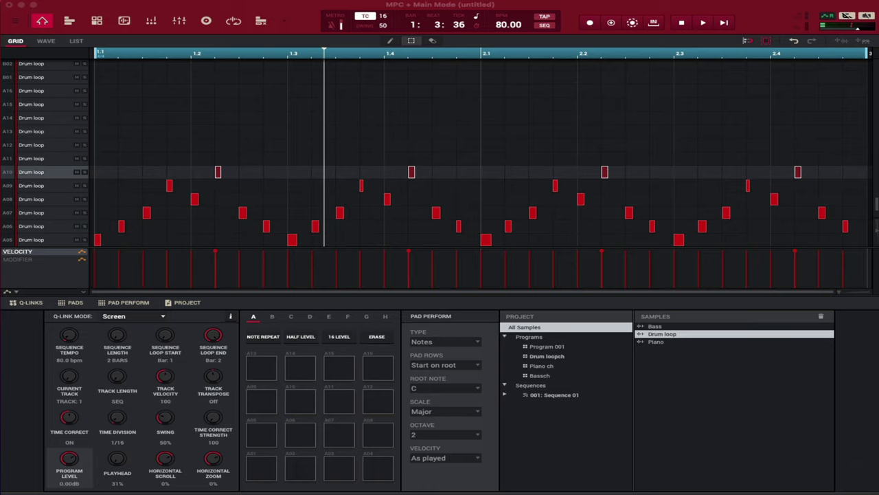
# - Select the notes on row A08
pyautogui.click(31, 199)
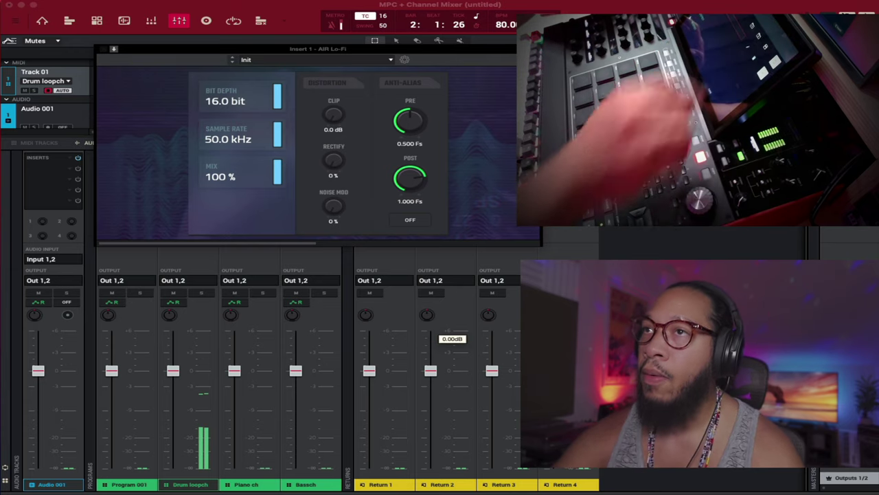
# - Lower the AIR Lo-Fi bit depth
pyautogui.moveTo(276, 100); pyautogui.dragTo(274, 118)
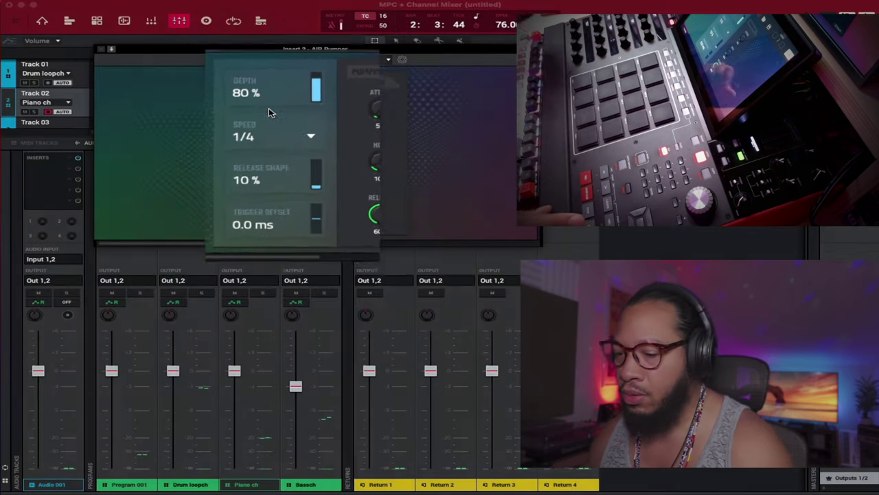
# - Start playback to hear the beat through the effects
pyautogui.press('space')
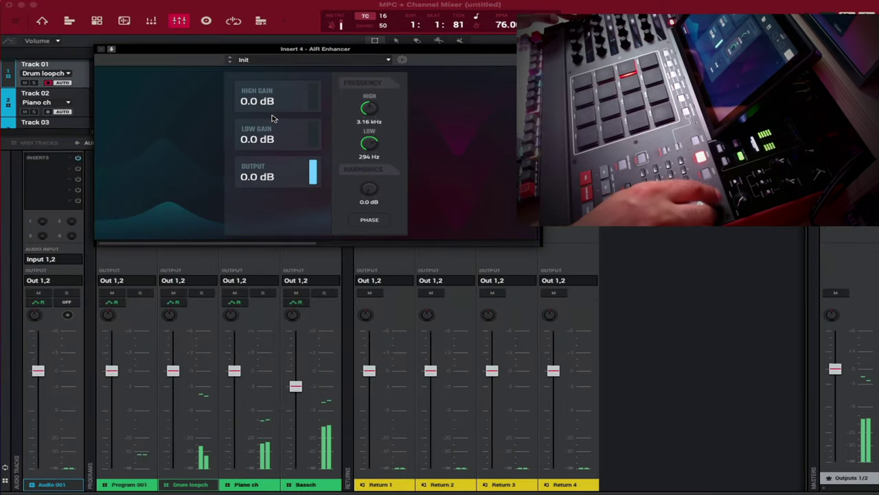